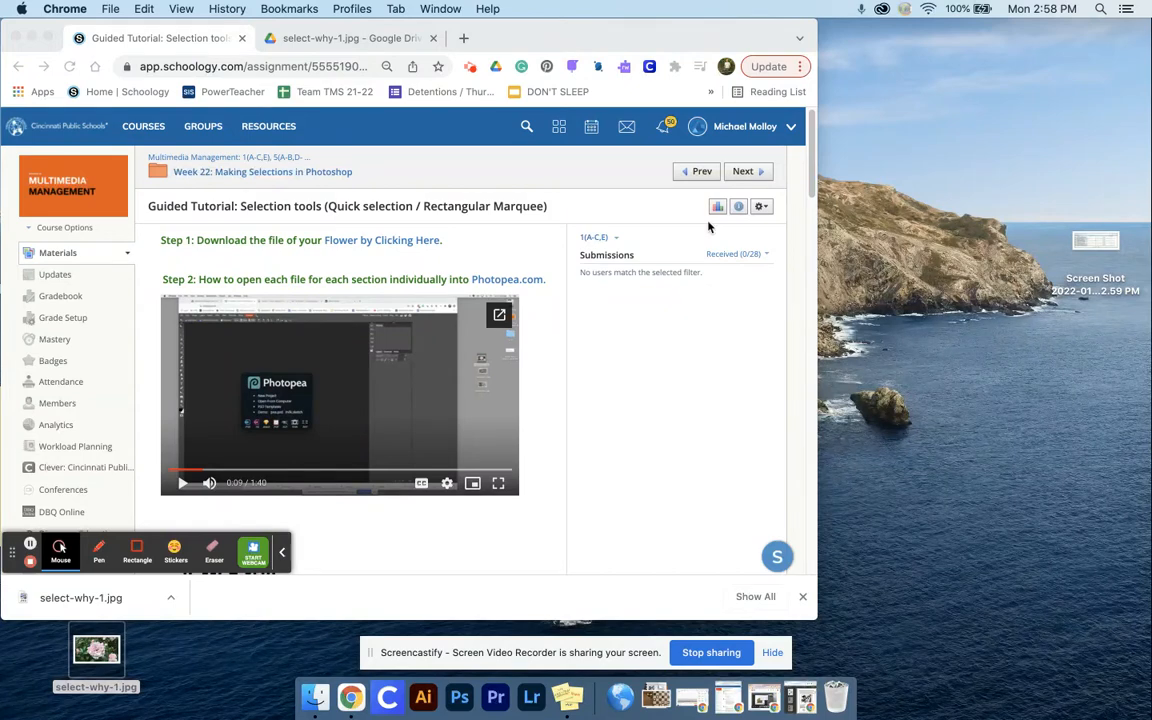
# - Download the flower image select-why-1.jpg from the link in Step 1 of the assignment
pyautogui.click(438, 236)
pyautogui.click(428, 241)
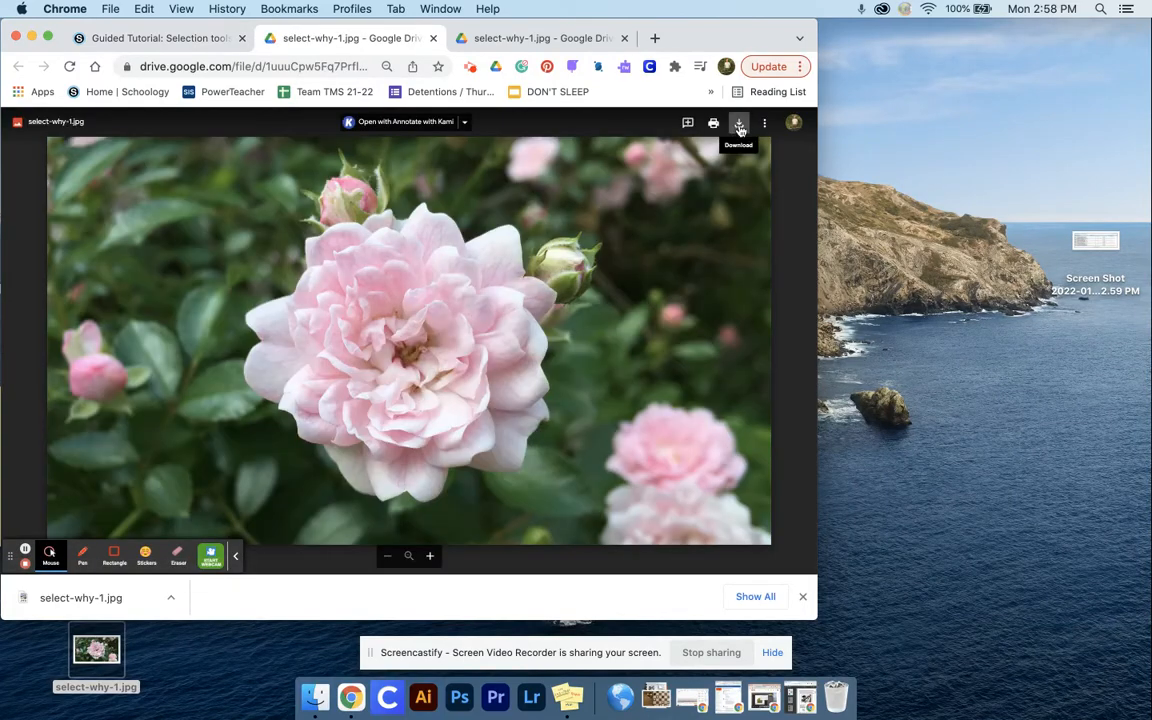
pyautogui.click(740, 126)
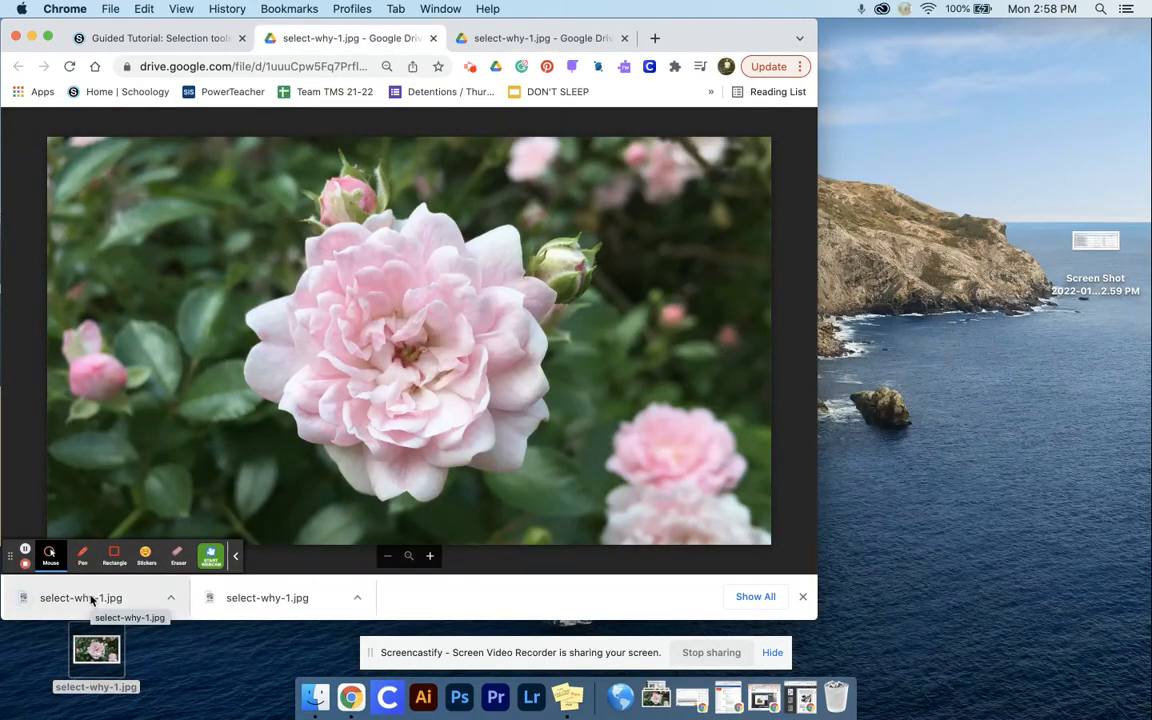
# - Check the Downloads folder for select-why-1.jpg and move the downloaded image to the desktop, replacing the older copy
pyautogui.click(314, 698)
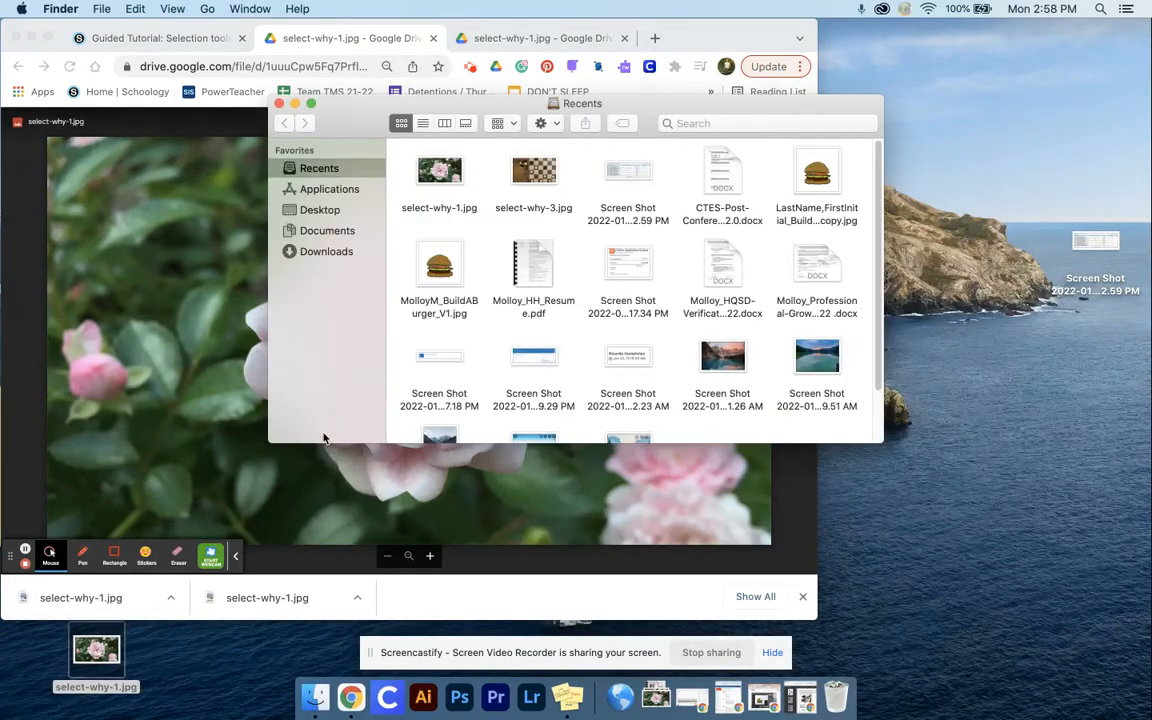
pyautogui.click(322, 251)
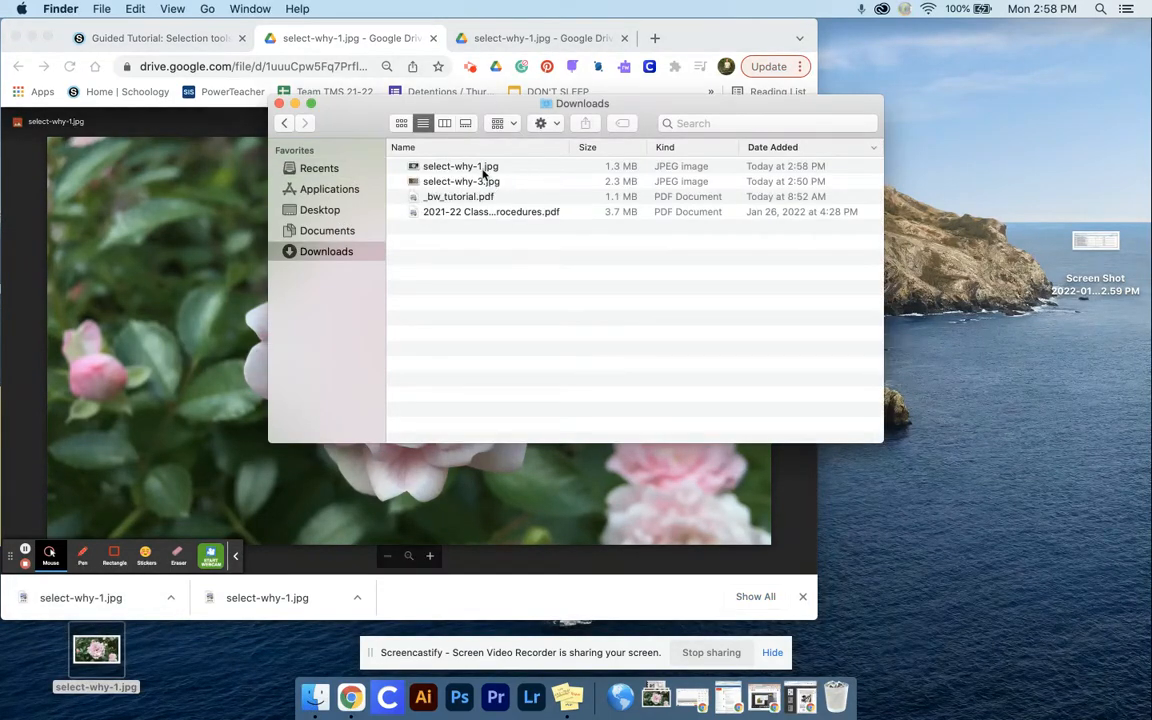
pyautogui.click(279, 103)
pyautogui.moveTo(51, 607); pyautogui.dragTo(100, 655)
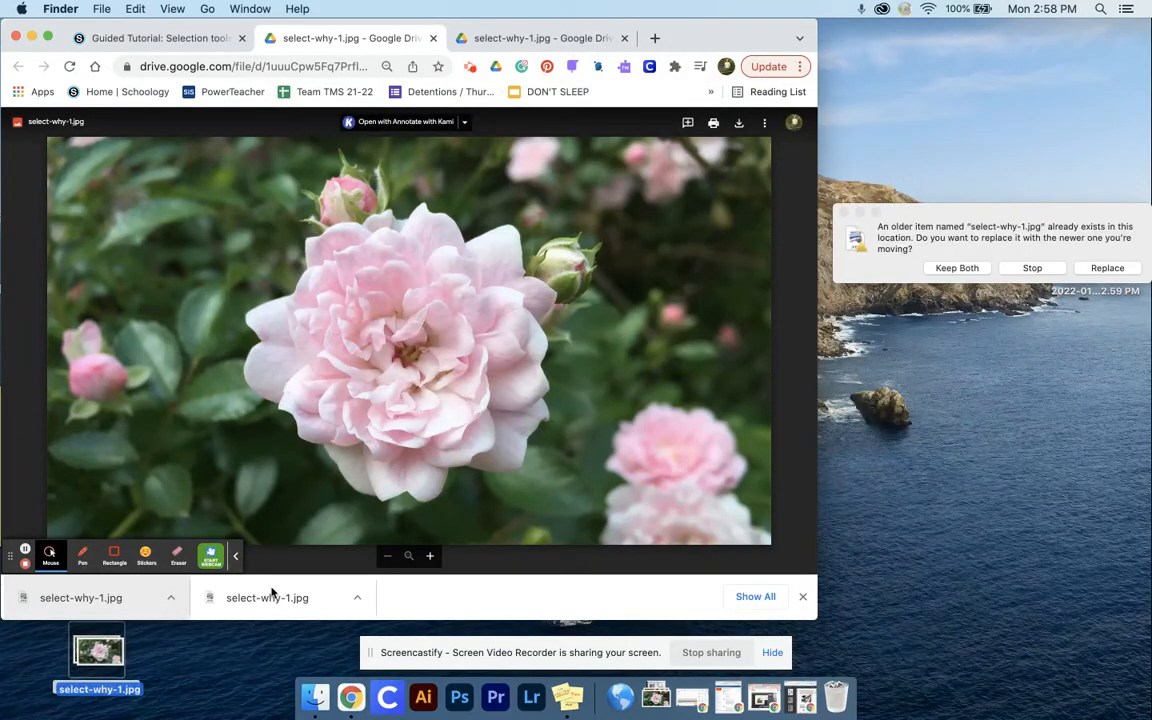
pyautogui.press('Return')
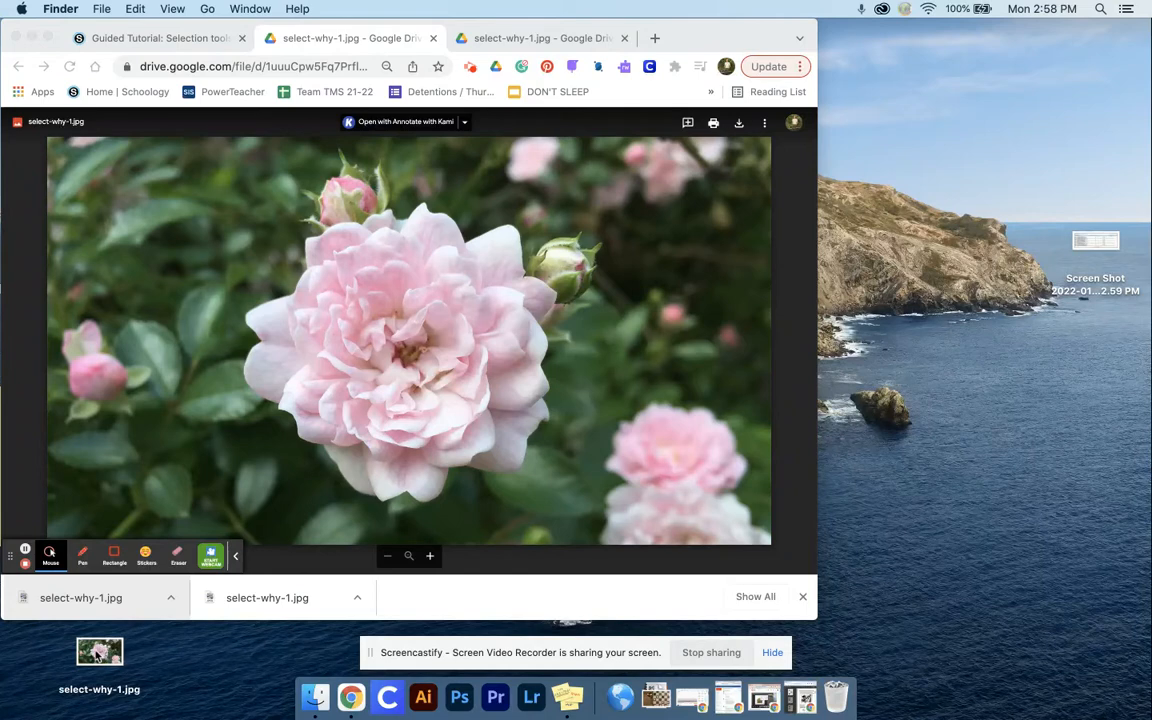
# - Open select-why-1.jpg from the desktop in Adobe Photoshop 2022 and enlarge the application window to fill the screen
pyautogui.rightClick(97, 652)
pyautogui.press('Escape')
pyautogui.rightClick(97, 652)
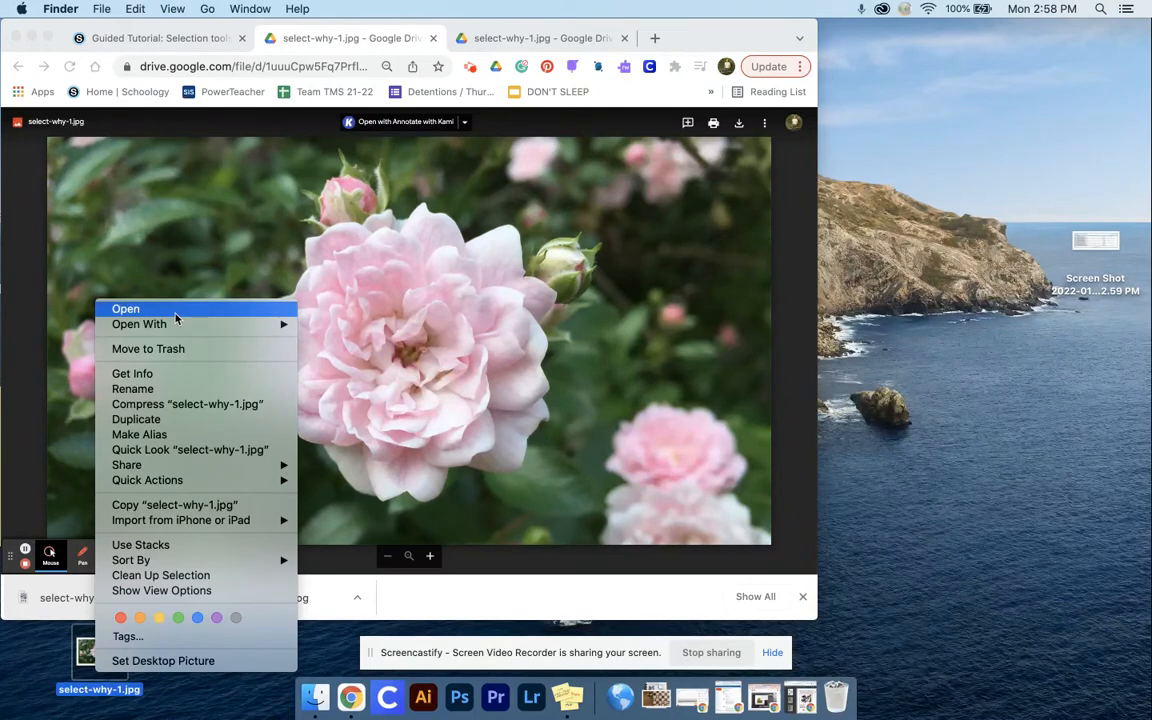
pyautogui.moveTo(196, 324)
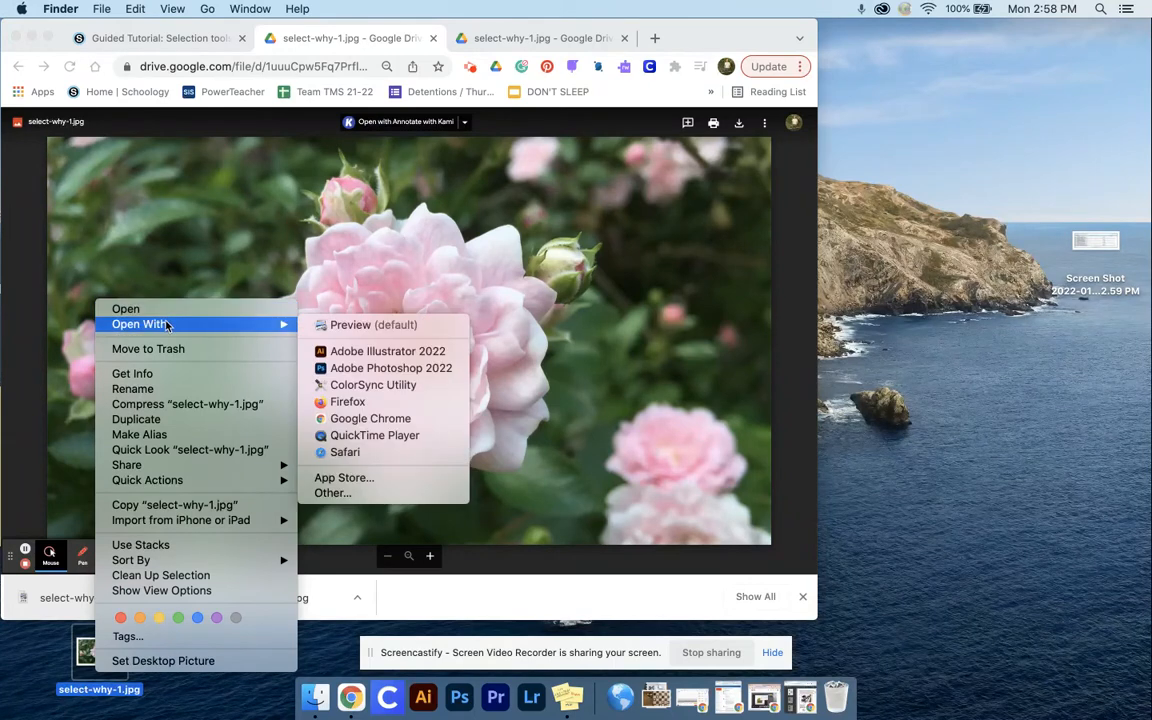
pyautogui.click(377, 368)
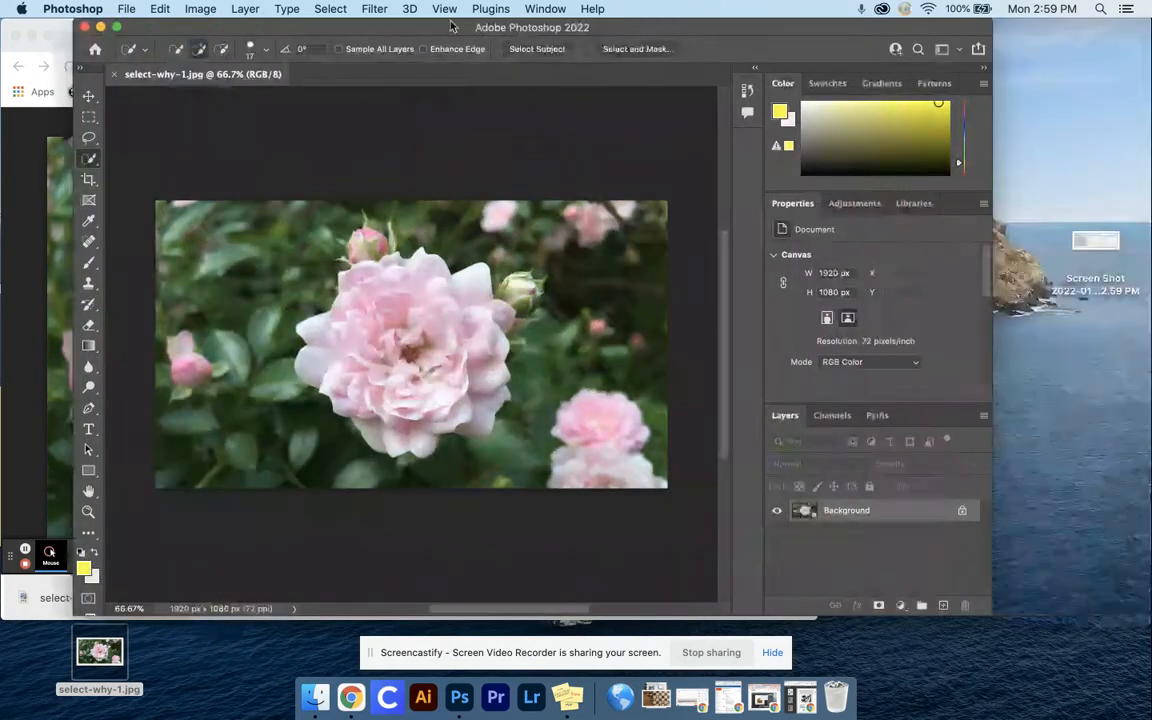
pyautogui.moveTo(612, 30); pyautogui.dragTo(310, 8)
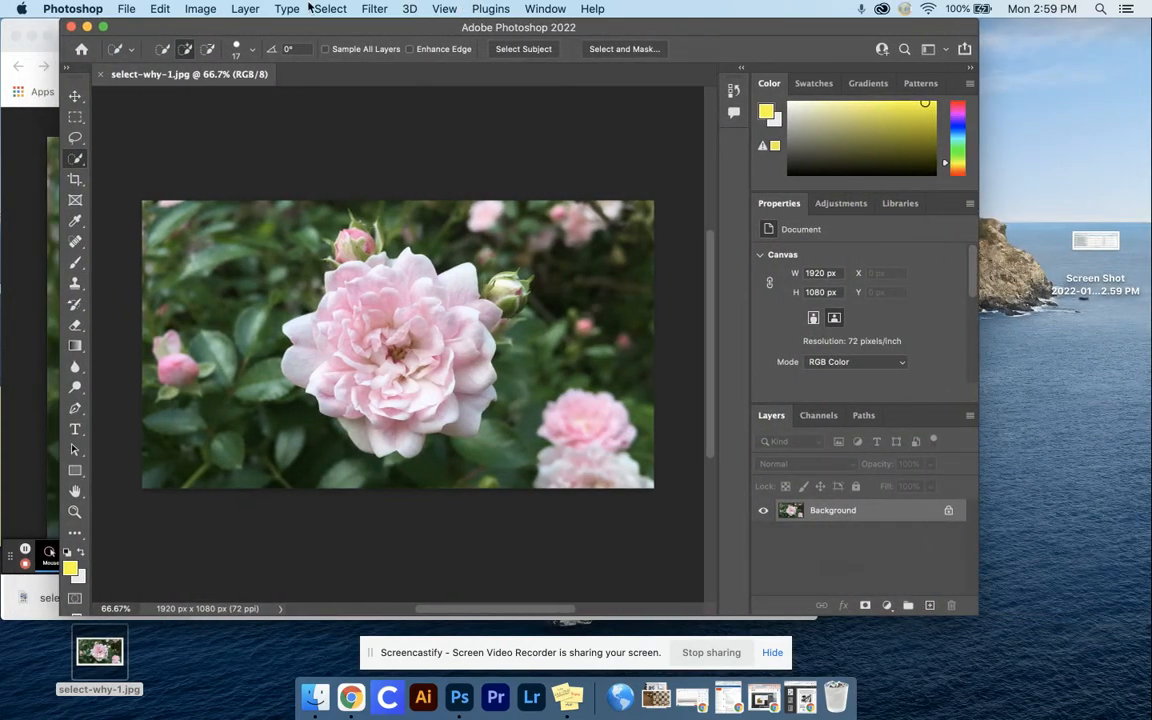
pyautogui.click(102, 26)
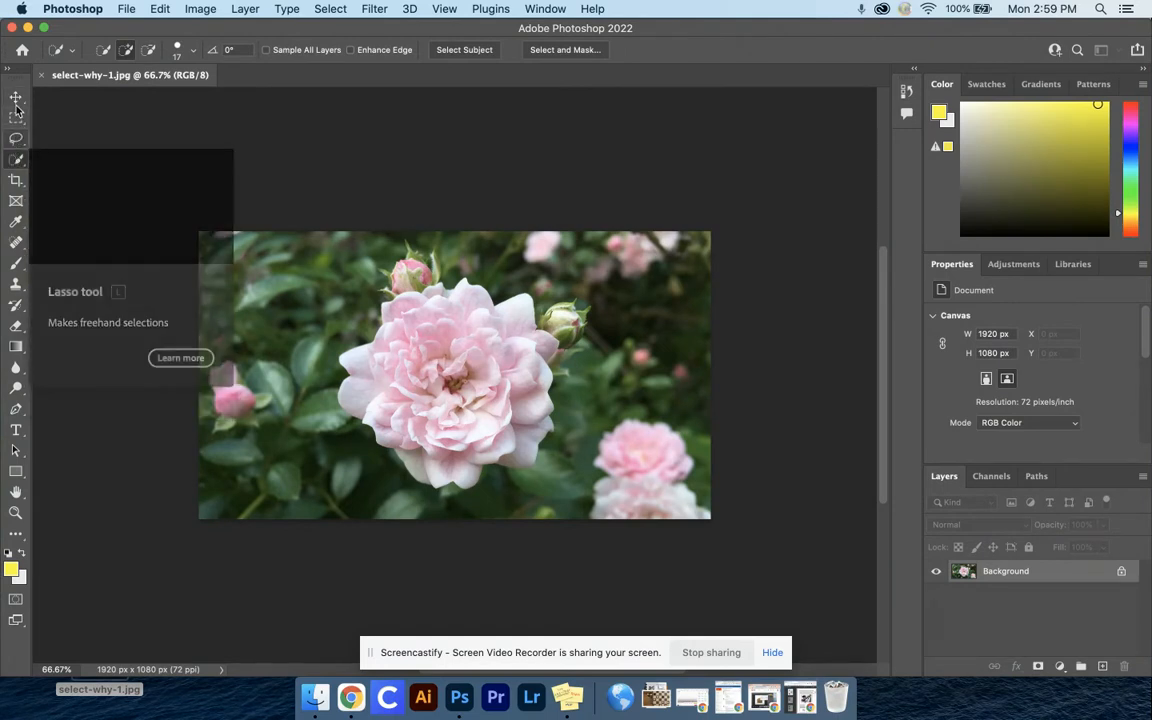
# - Select the large central pink flower with the Quick Selection tool in add mode, subtracting the bud above it from the selection
pyautogui.click(17, 161)
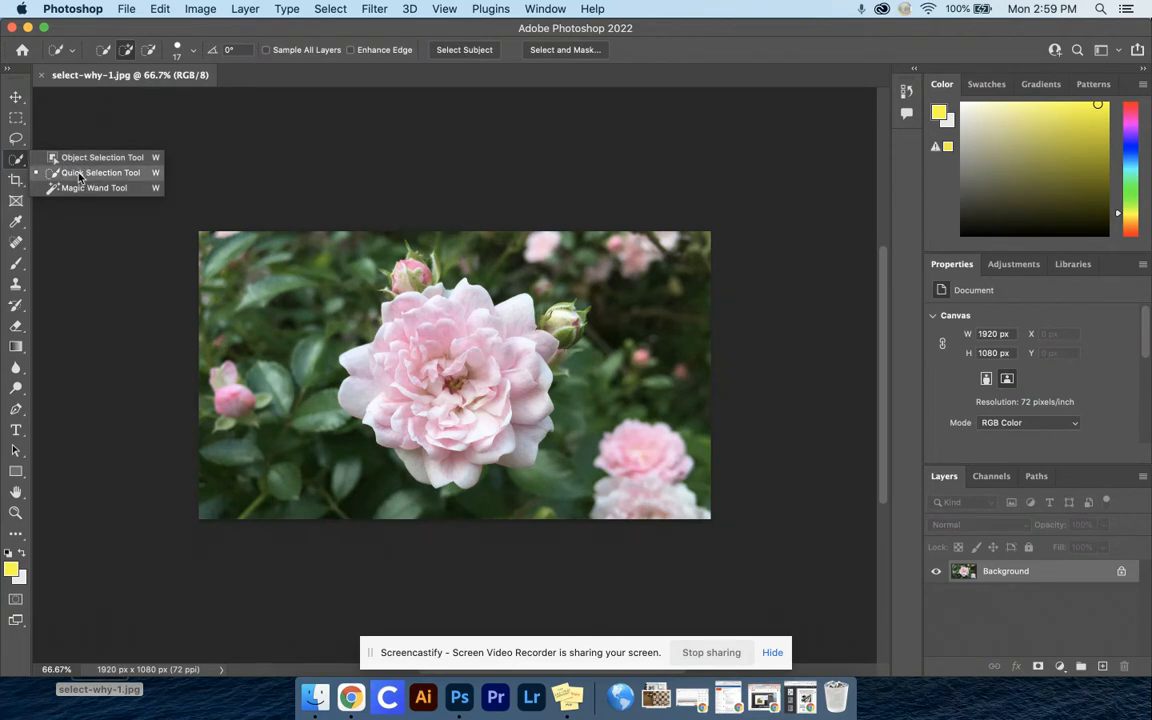
pyautogui.scroll(-2, 82, 176)
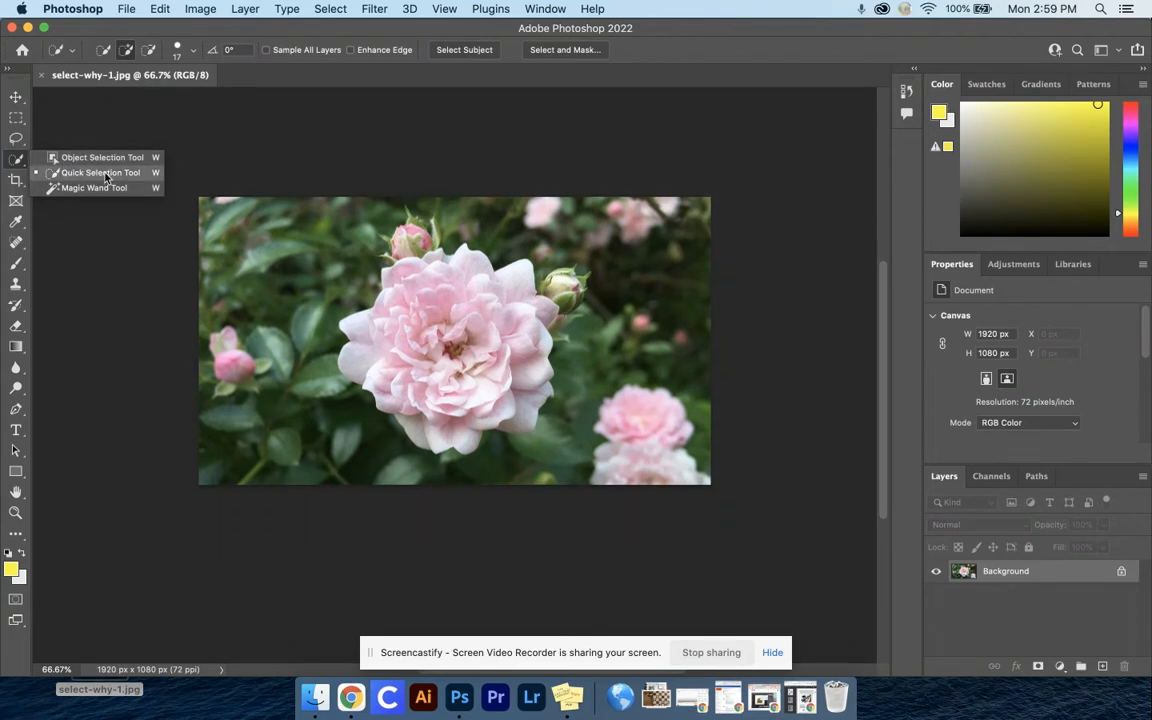
pyautogui.click(115, 175)
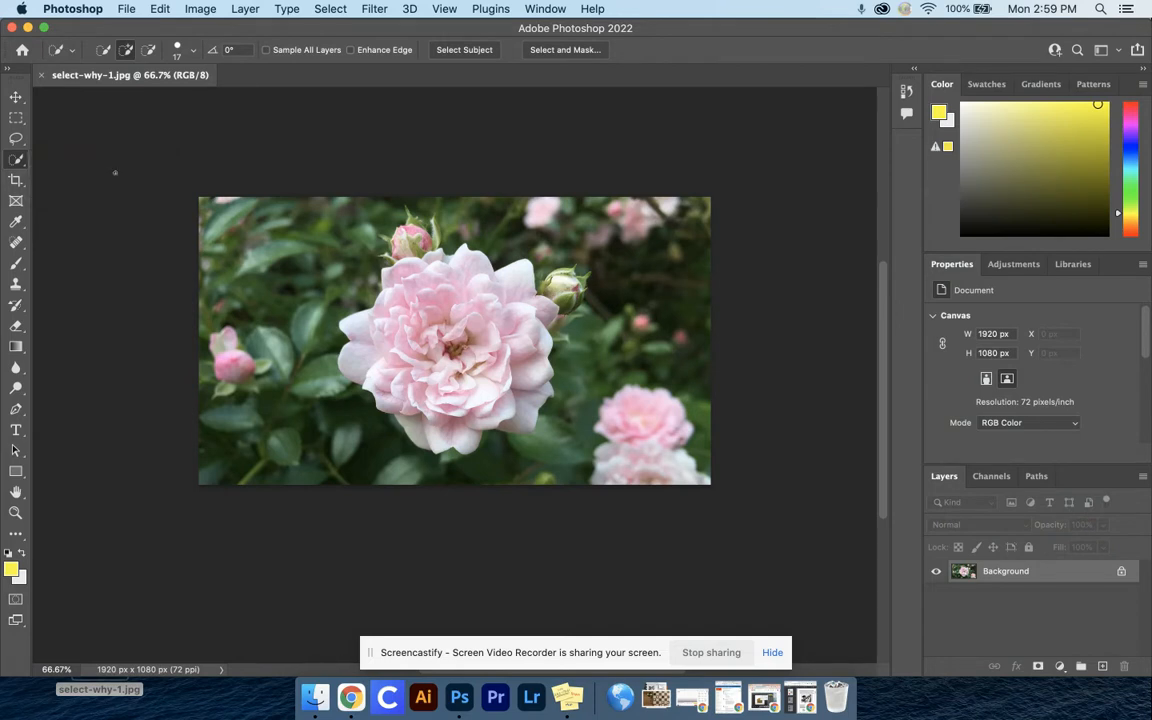
pyautogui.click(18, 134)
pyautogui.press('w')
pyautogui.click(126, 52)
pyautogui.click(355, 371)
pyautogui.moveTo(349, 356); pyautogui.dragTo(411, 270)
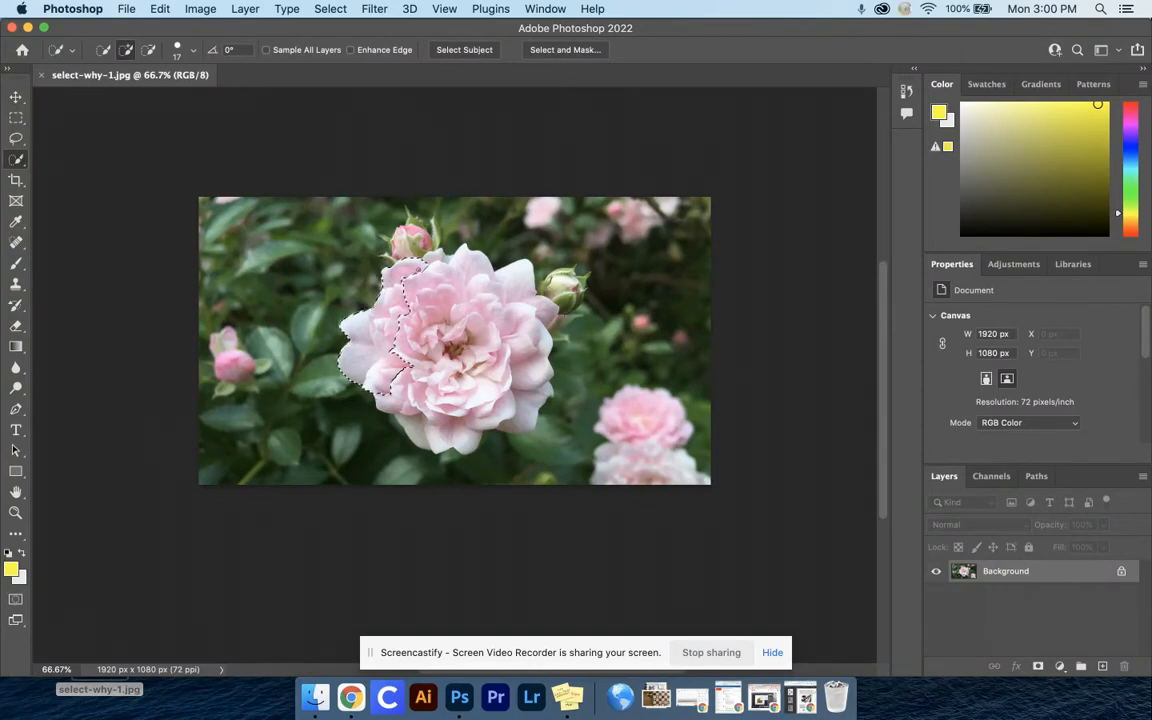
pyautogui.moveTo(425, 262)
pyautogui.mouseDown()
pyautogui.moveTo(405, 242)
pyautogui.moveTo(440, 240)
pyautogui.moveTo(529, 301)
pyautogui.moveTo(484, 276)
pyautogui.moveTo(470, 399)
pyautogui.mouseUp()
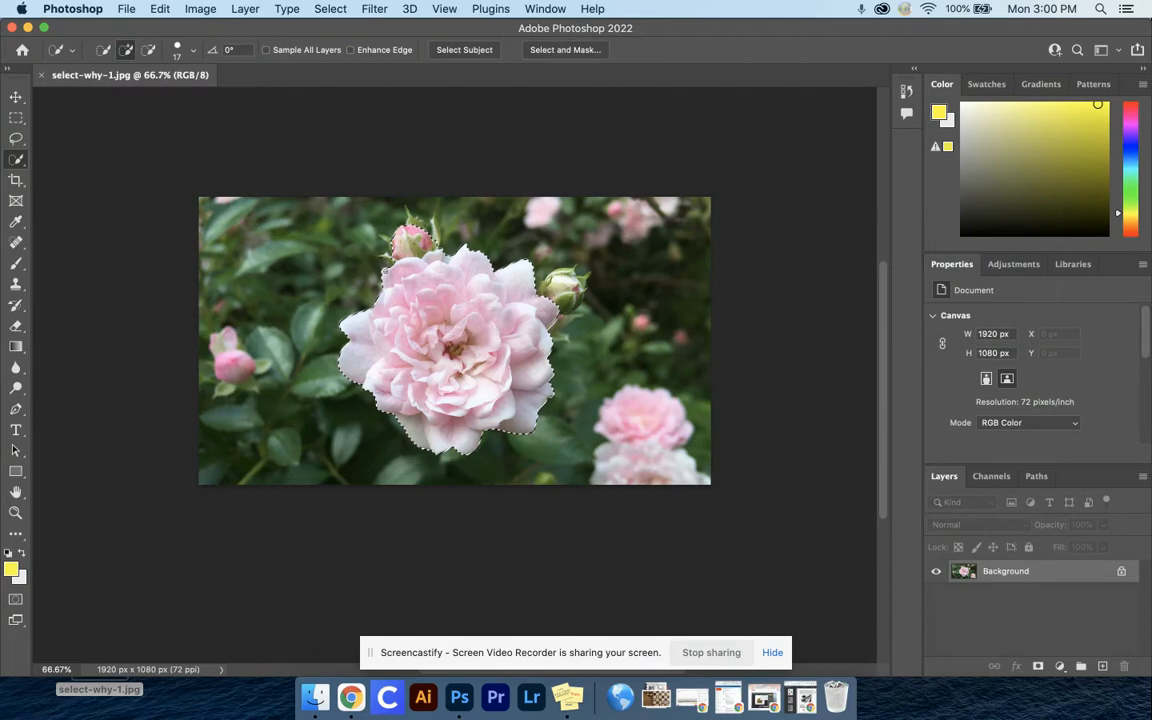
pyautogui.press('alt')
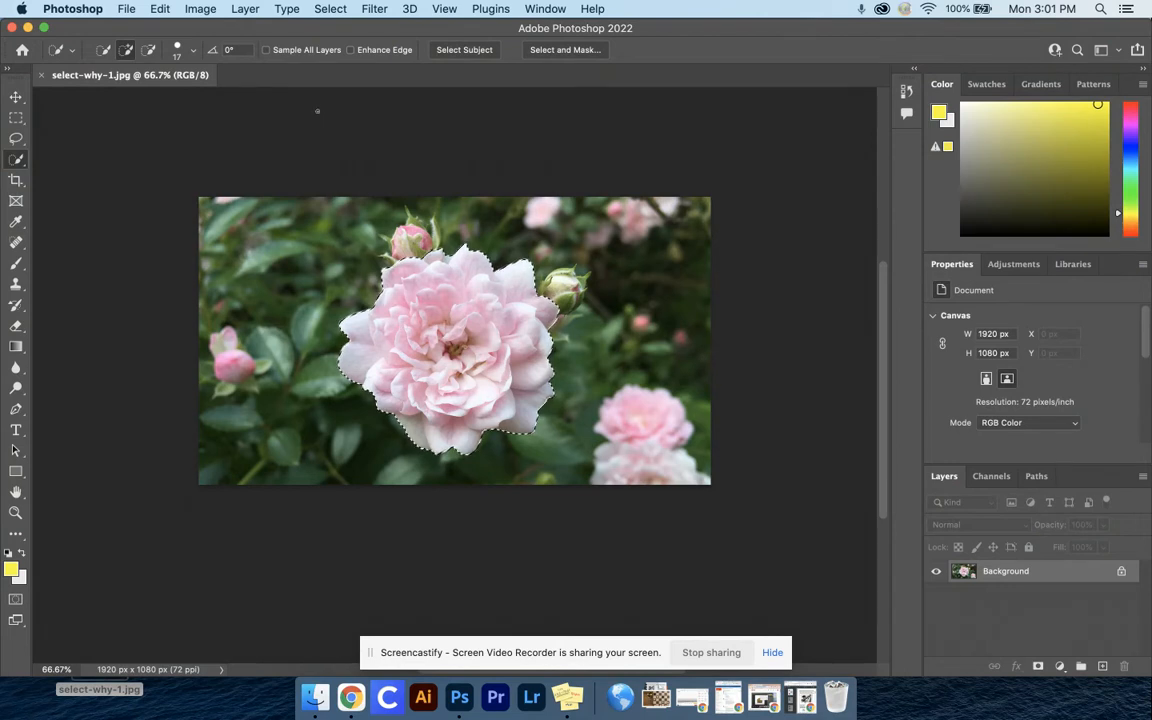
# - Apply the Oil Paint filter to the selected flower with Stylization 5.9, Cleanliness 3.3 and Bristle Detail 3.8
pyautogui.click(373, 9)
pyautogui.click(373, 9)
pyautogui.click(373, 9)
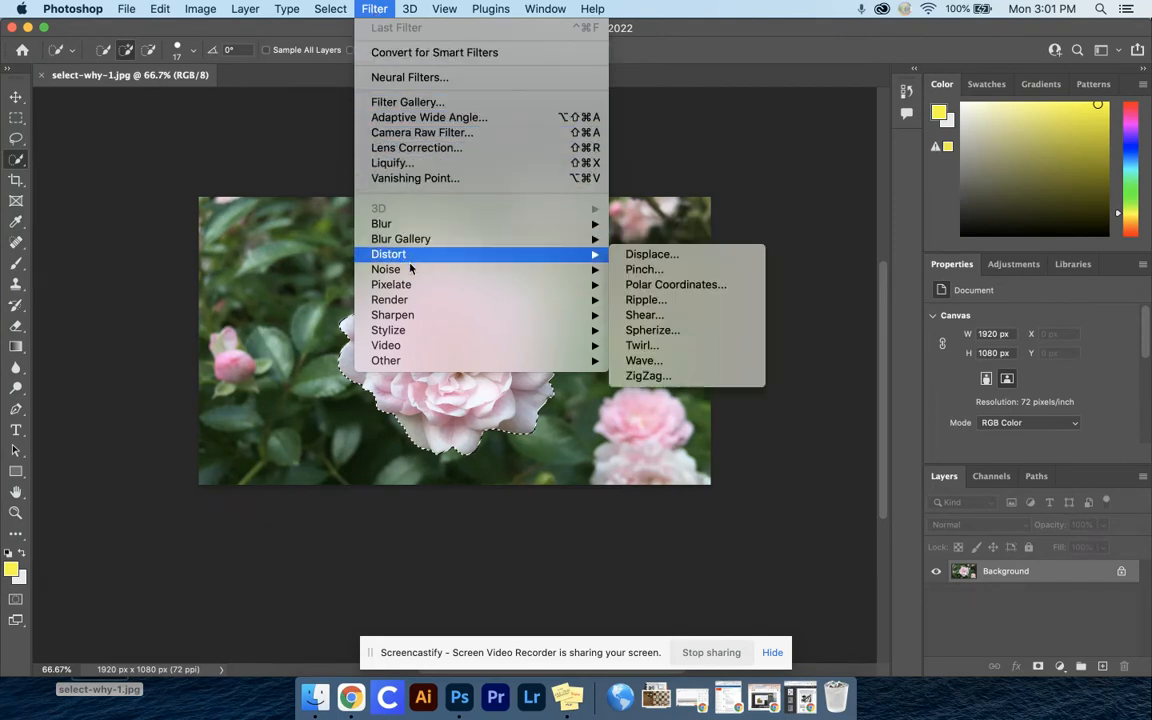
pyautogui.moveTo(405, 331)
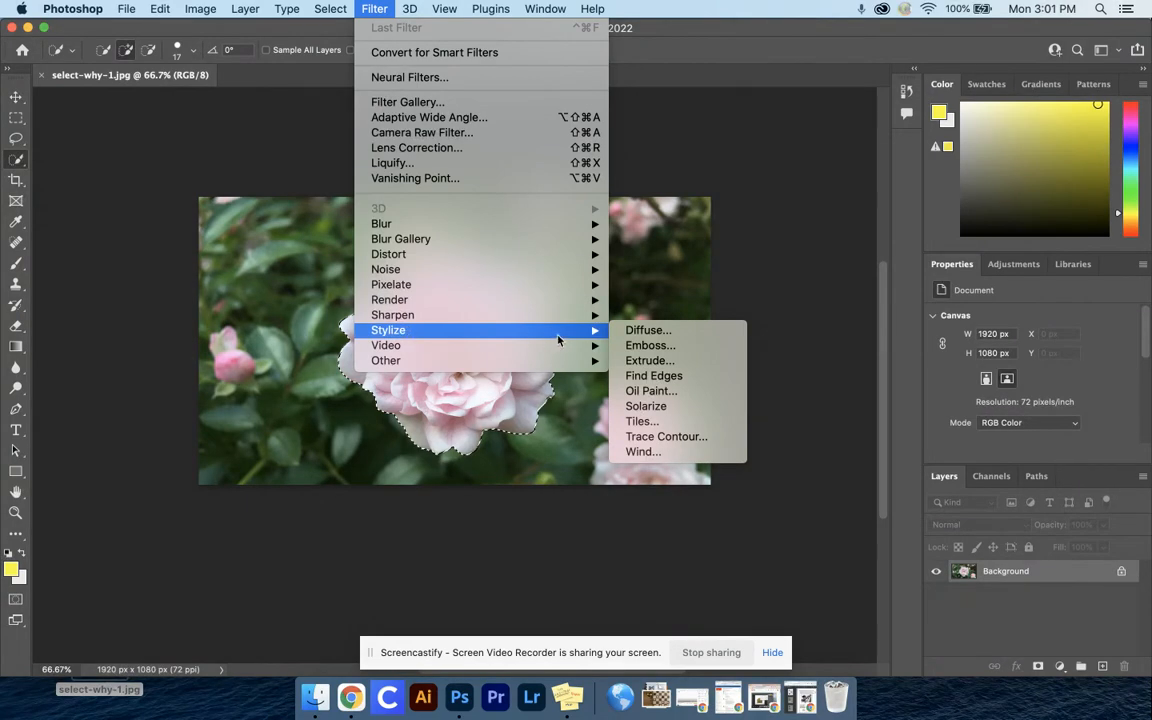
pyautogui.click(664, 394)
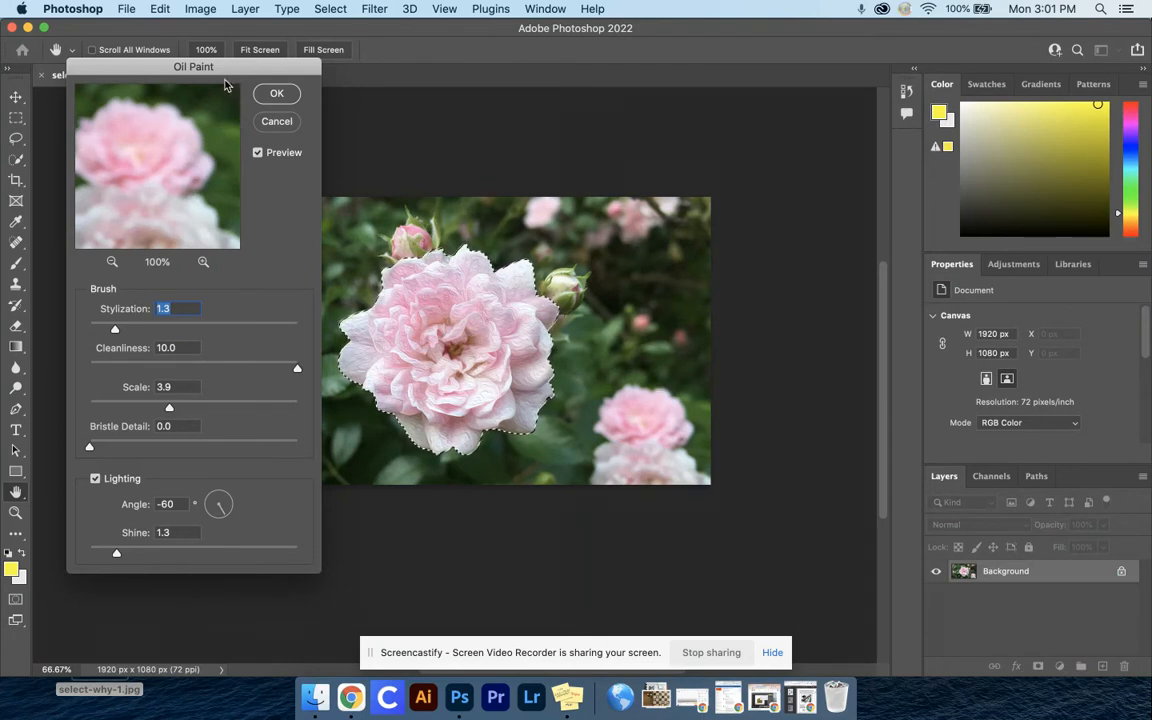
pyautogui.moveTo(222, 70)
pyautogui.mouseDown()
pyautogui.moveTo(222, 103)
pyautogui.moveTo(194, 58)
pyautogui.moveTo(144, 75)
pyautogui.moveTo(167, 68)
pyautogui.mouseUp()
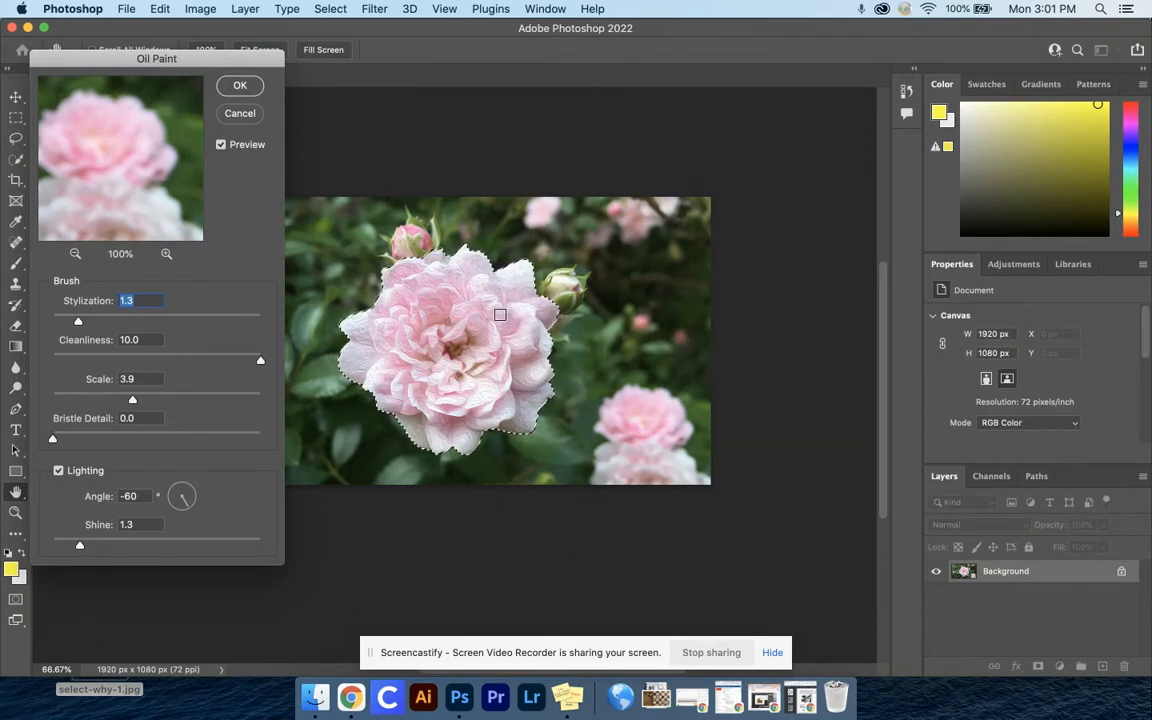
pyautogui.moveTo(78, 321); pyautogui.dragTo(174, 322)
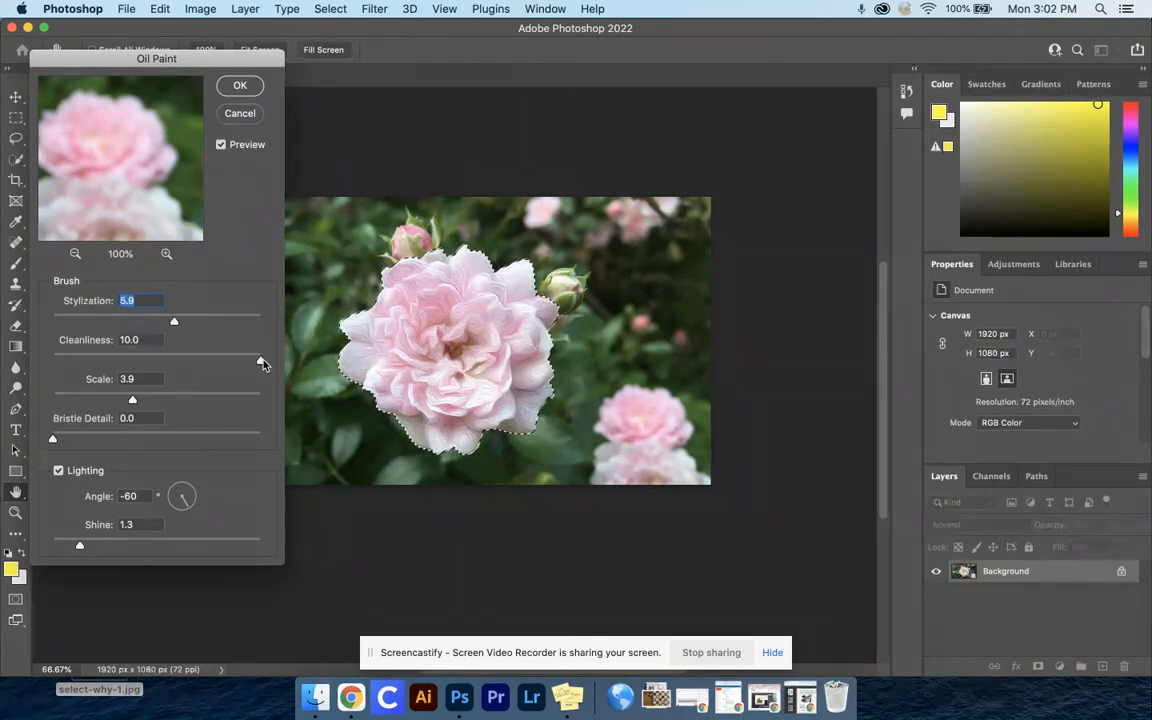
pyautogui.moveTo(124, 360); pyautogui.dragTo(122, 360)
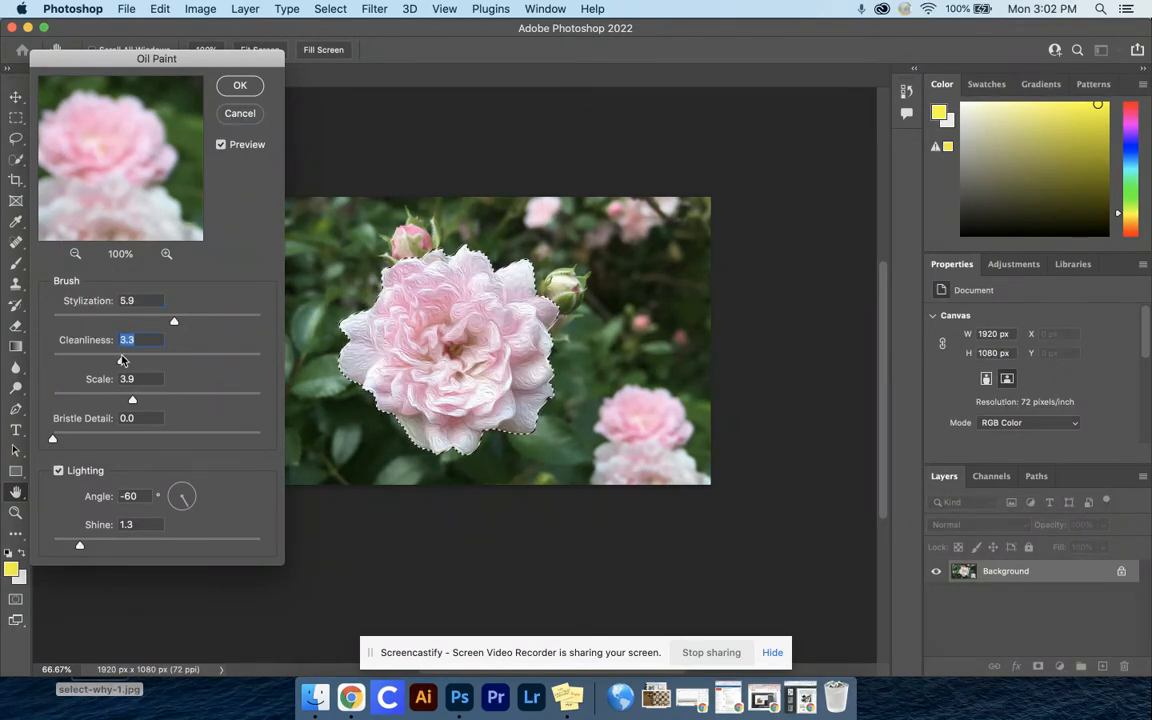
pyautogui.moveTo(143, 70)
pyautogui.mouseDown()
pyautogui.moveTo(530, 60)
pyautogui.moveTo(822, 30)
pyautogui.mouseUp()
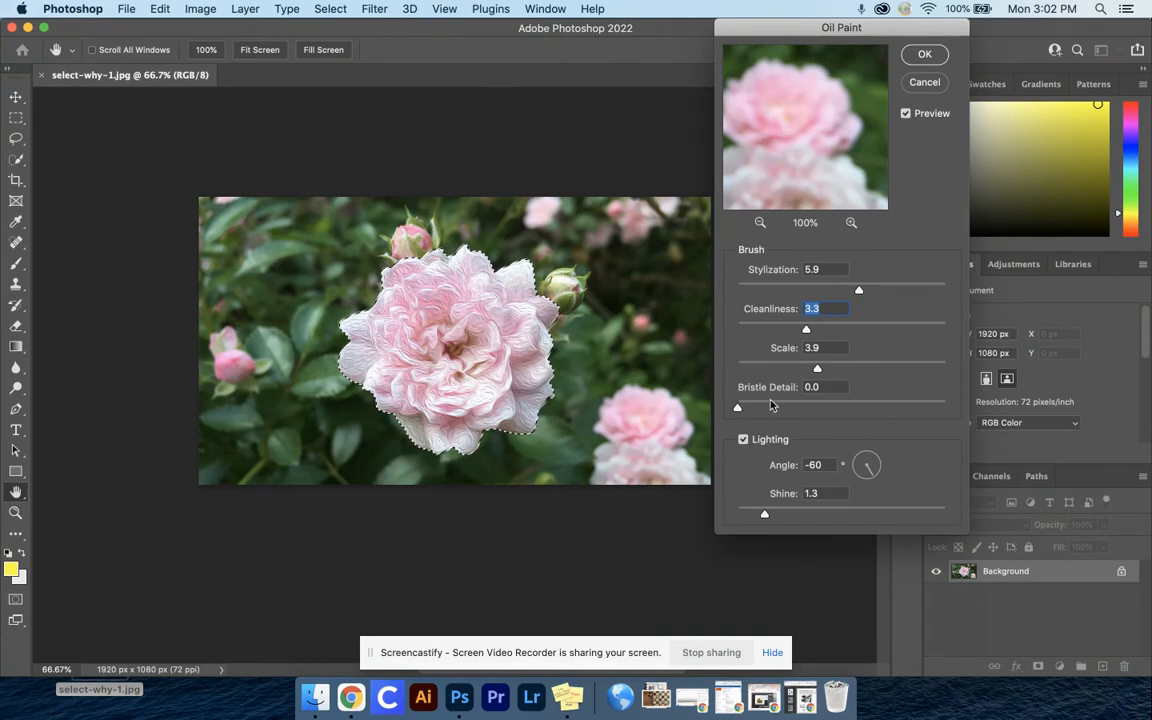
pyautogui.moveTo(737, 407); pyautogui.dragTo(816, 407)
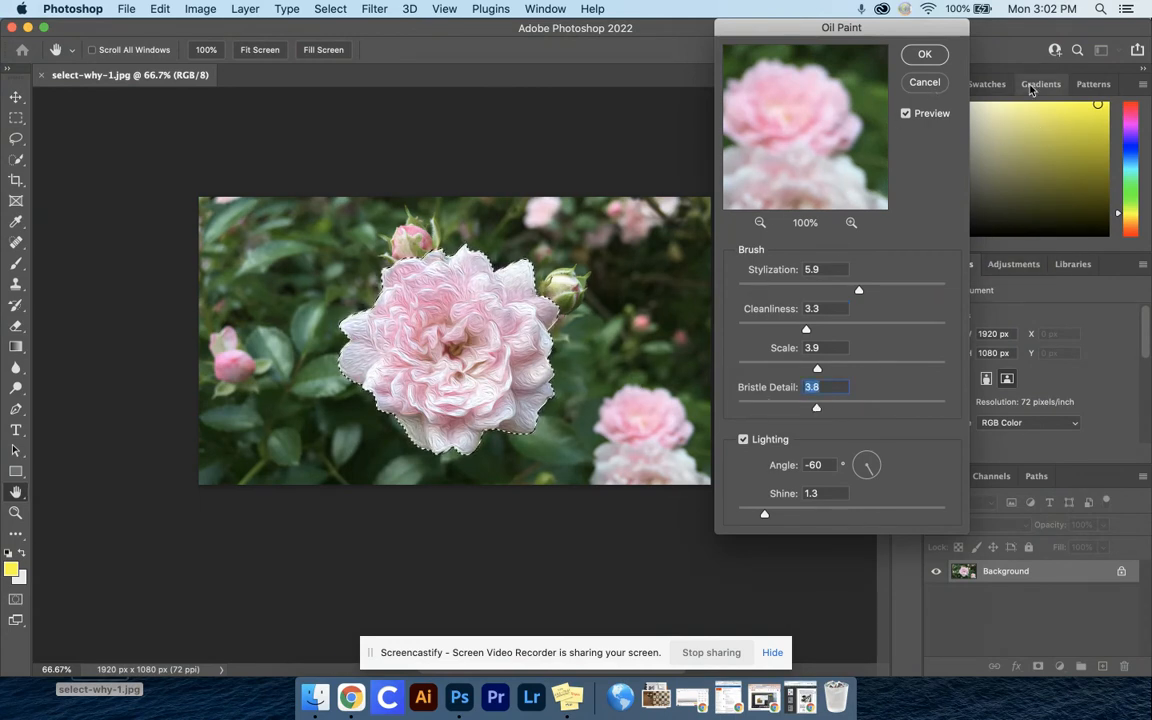
pyautogui.click(928, 54)
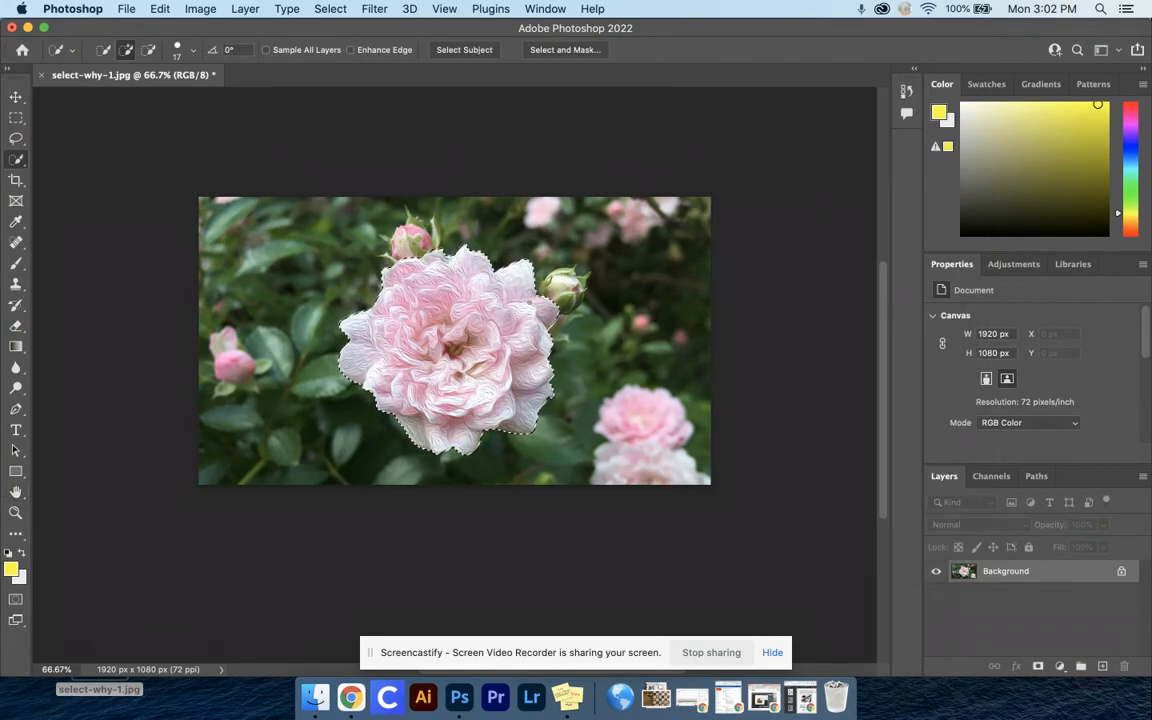
# - Add a Brightness/Contrast adjustment layer for the selected flower and set its brightness to -68
pyautogui.click(1015, 265)
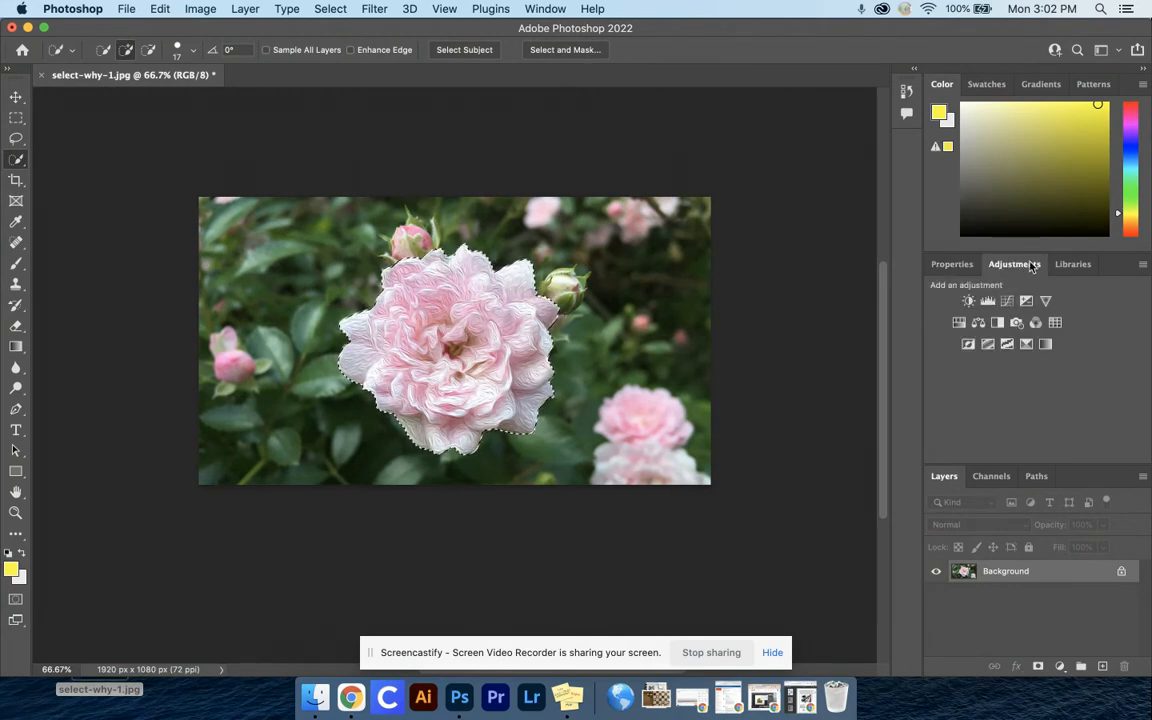
pyautogui.click(970, 302)
pyautogui.moveTo(1031, 361); pyautogui.dragTo(989, 362)
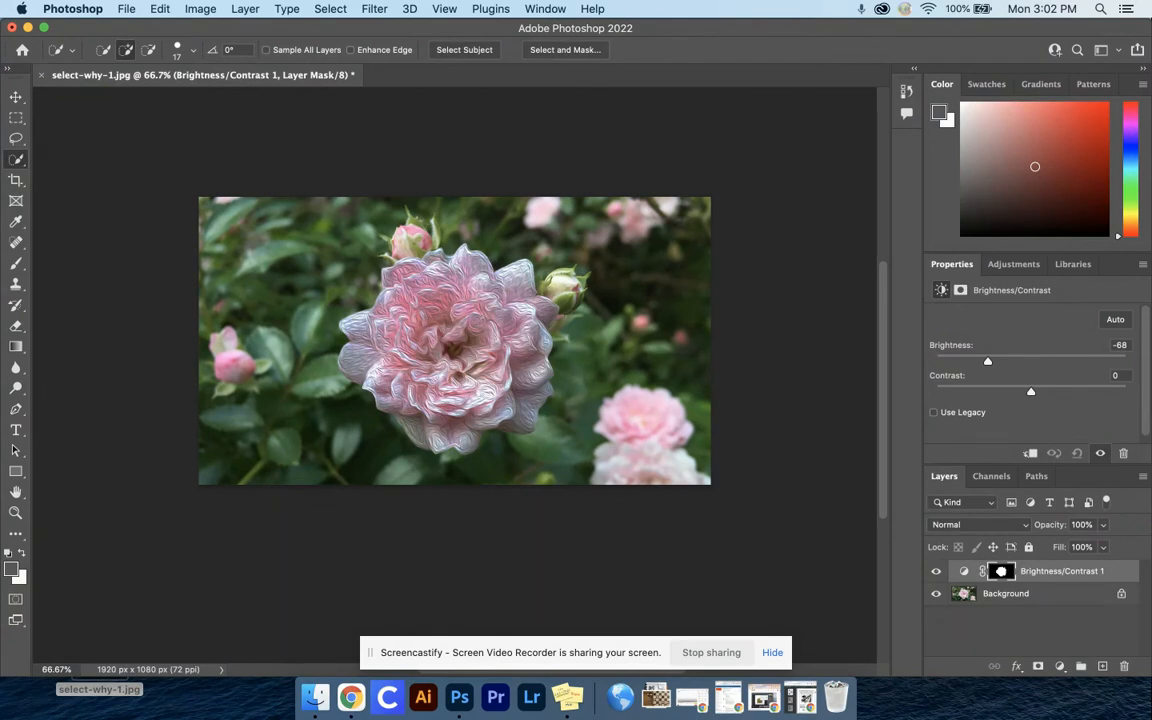
# - Save a JPEG copy on the computer's desktop, adding the prefix "Lastname,FirstInitail_" to the file name select-why-1 copy
pyautogui.click(127, 8)
pyautogui.click(127, 8)
pyautogui.click(127, 8)
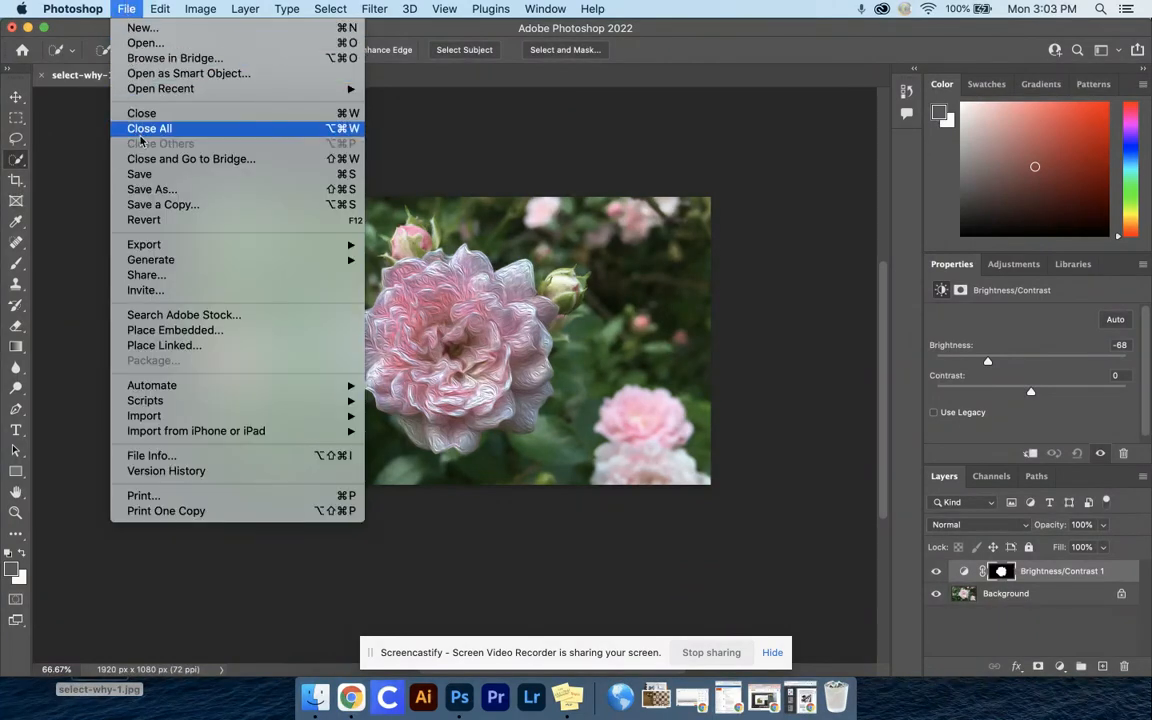
pyautogui.click(147, 204)
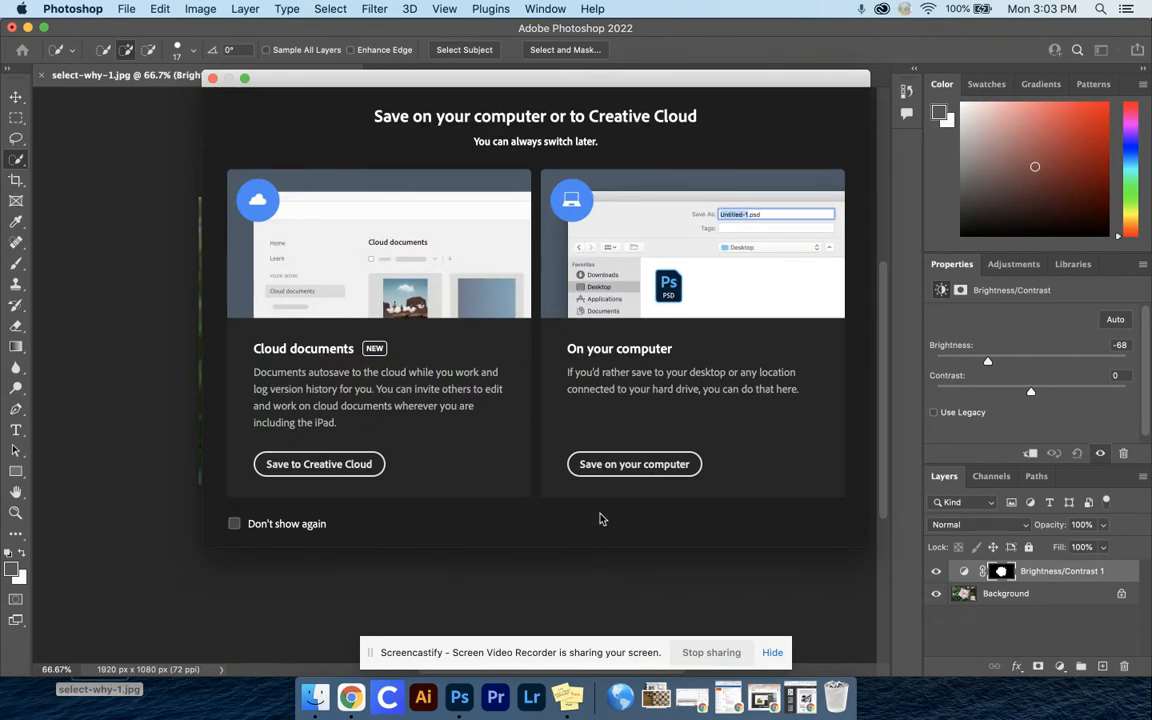
pyautogui.click(633, 464)
pyautogui.press('Left')
pyautogui.write('Lastname,FirstInitail_')
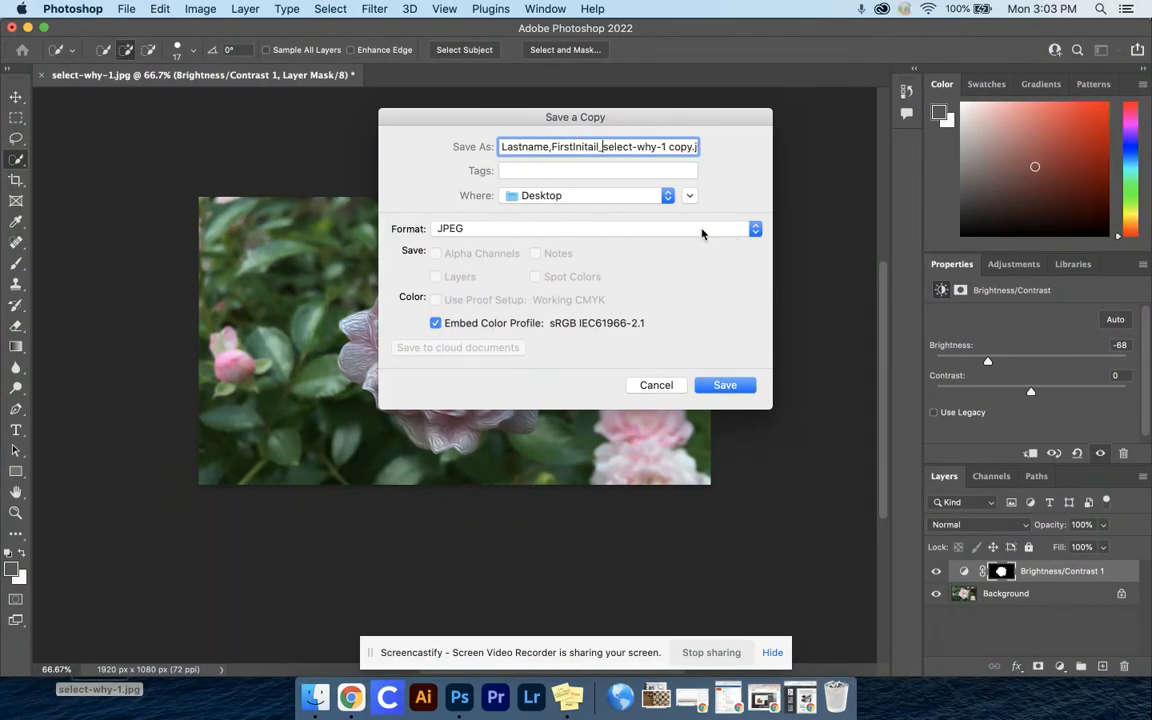
pyautogui.click(730, 386)
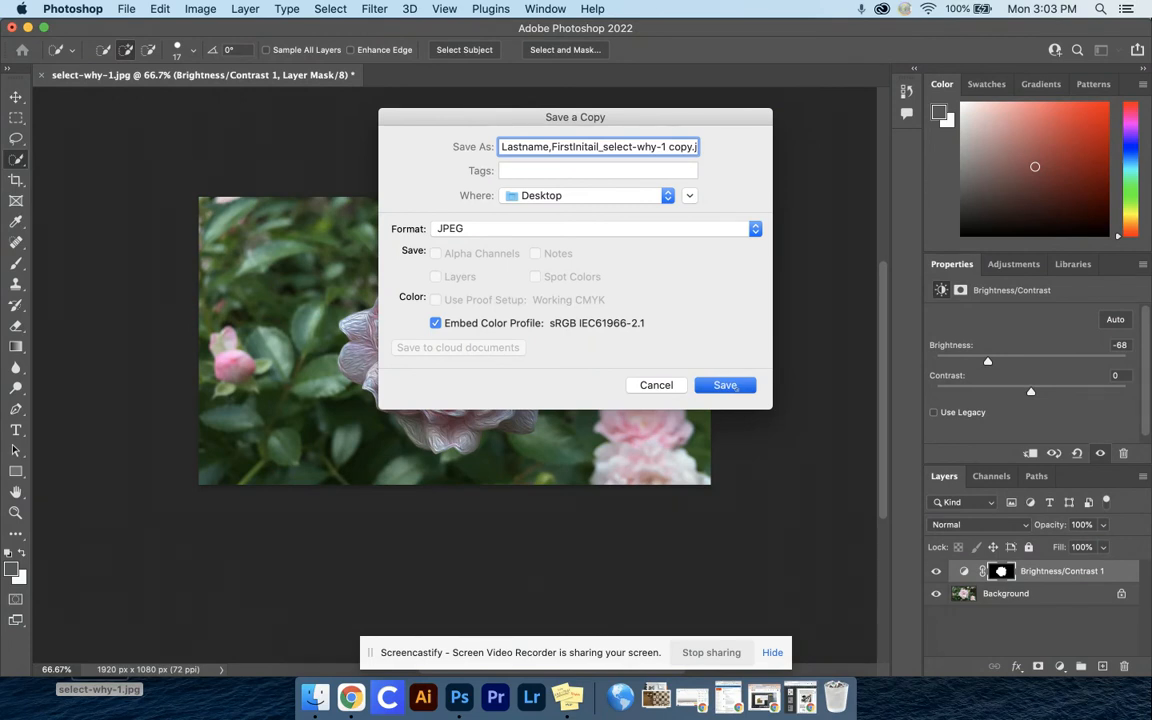
pyautogui.click(733, 386)
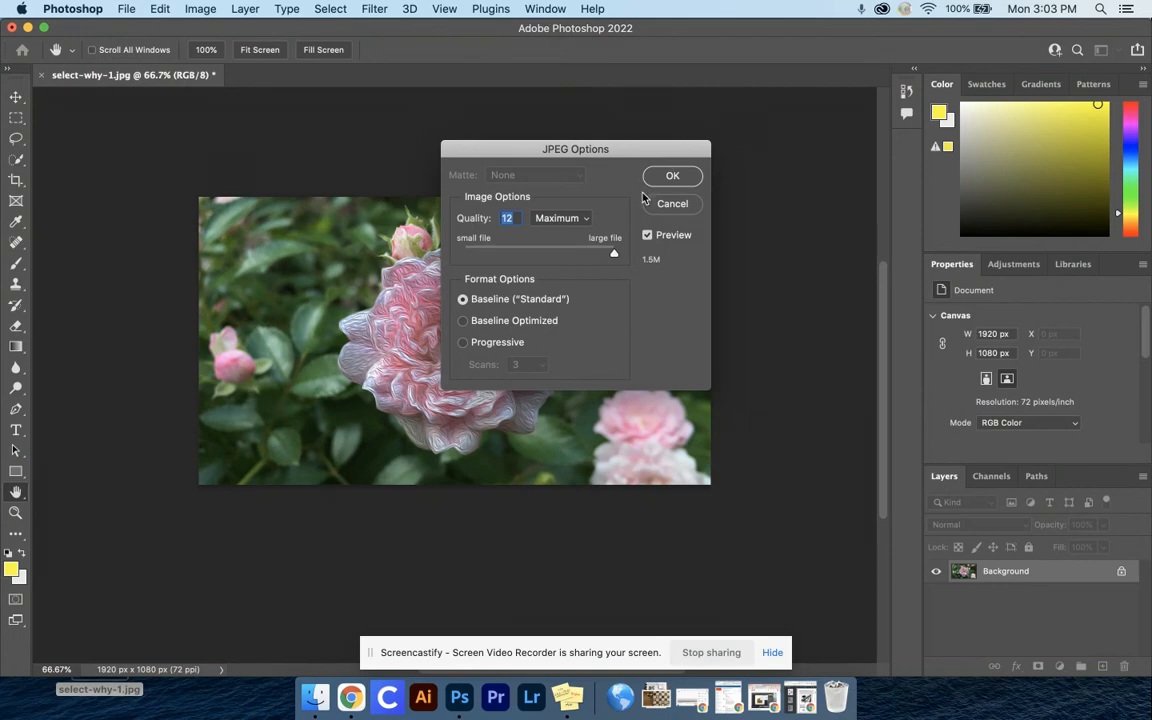